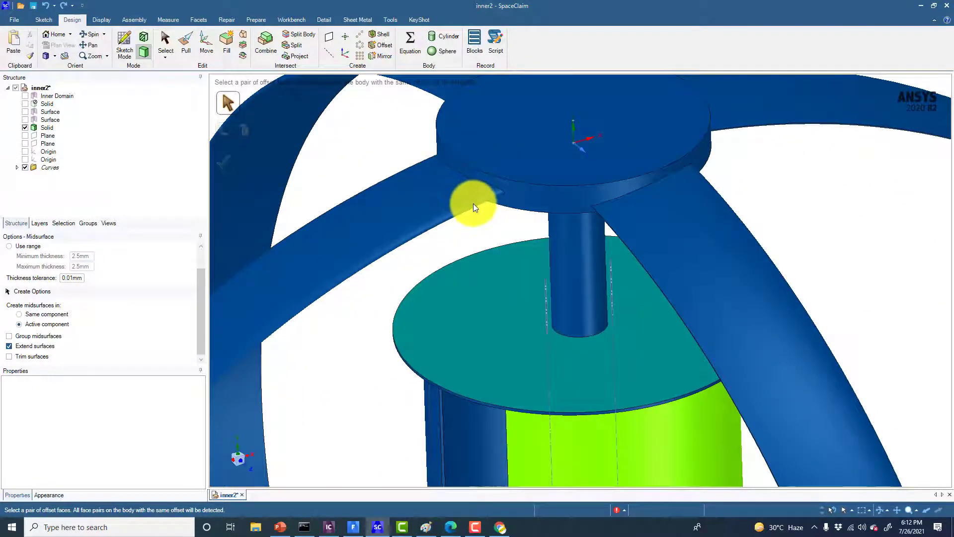
Step: Examine the turbine's central shaft, inner rotor discs and curved outer blades from several angles
{"action": "middle_click_drag", "start_coordinate": [473, 203], "coordinate": [543, 183]}
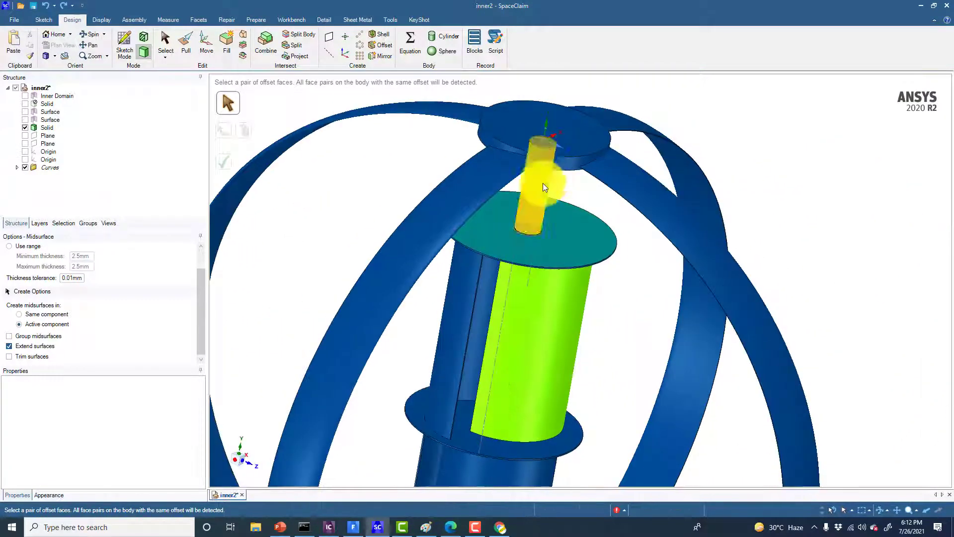
{"action": "middle_click_drag", "start_coordinate": [466, 323], "coordinate": [427, 311]}
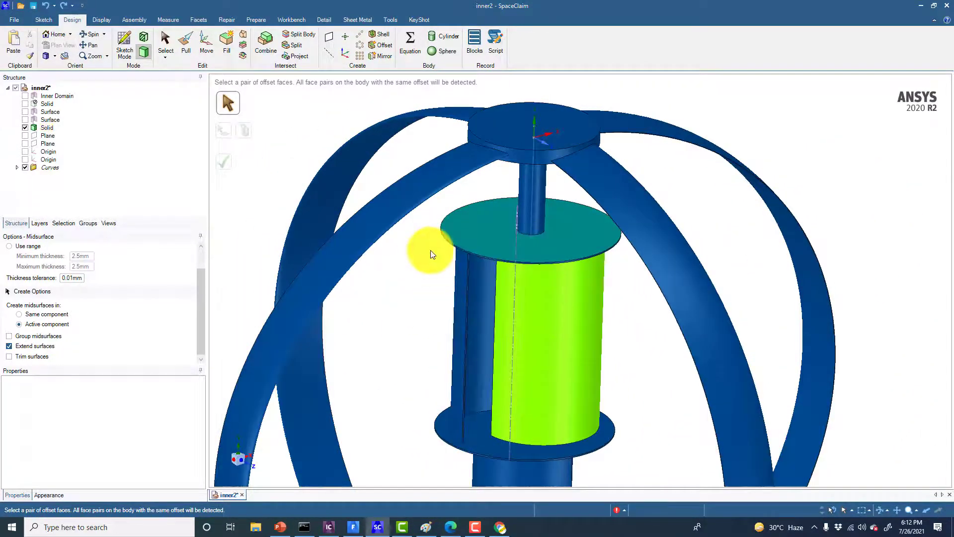
{"action": "middle_click_drag", "start_coordinate": [436, 176], "coordinate": [446, 179]}
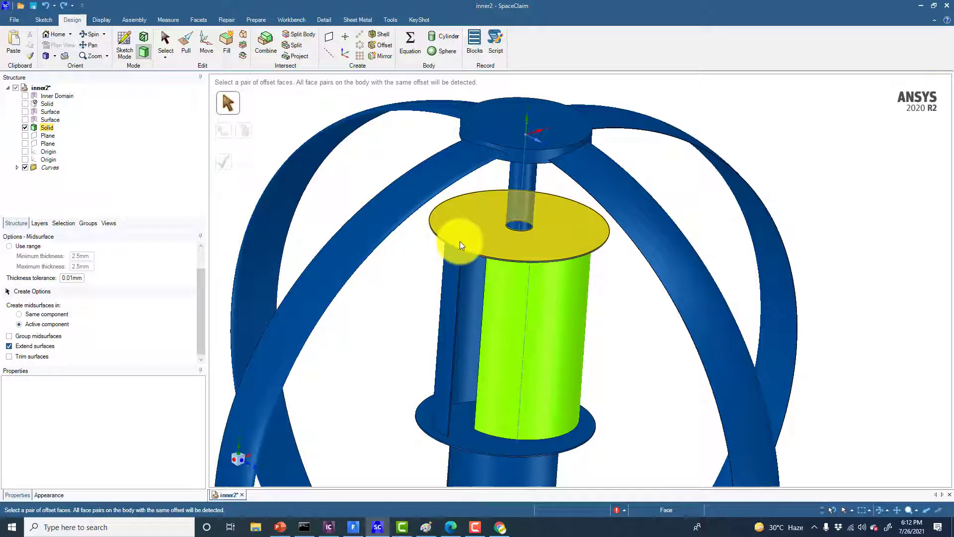
{"action": "middle_click_drag", "start_coordinate": [483, 268], "coordinate": [490, 219], "text": "shift"}
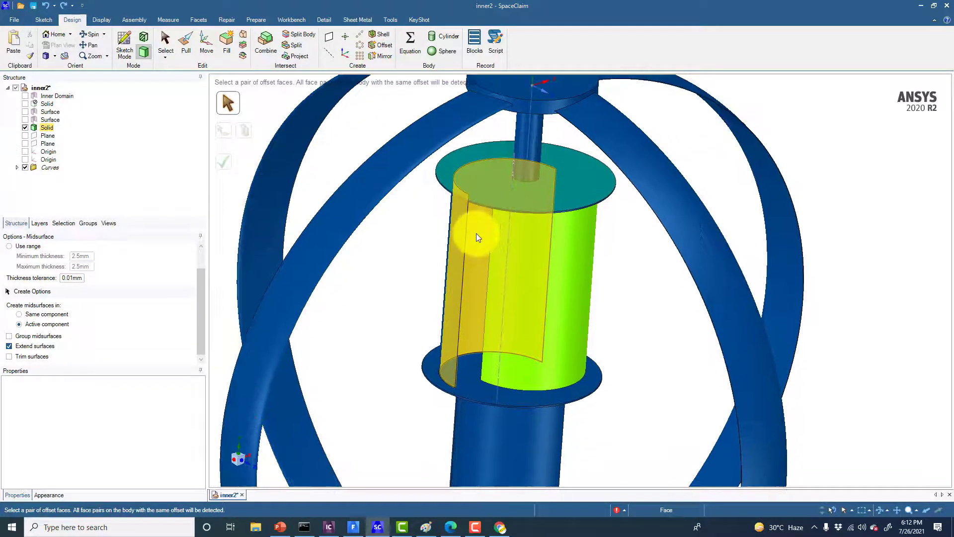
{"action": "scroll", "coordinate": [476, 237], "scroll_direction": "down", "scroll_amount": 4}
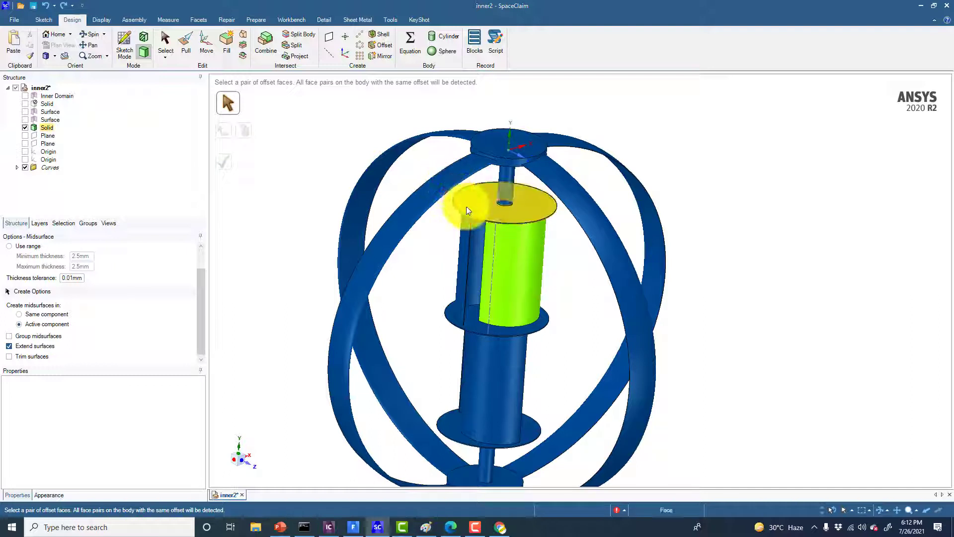
{"action": "middle_click_drag", "start_coordinate": [472, 213], "coordinate": [472, 201]}
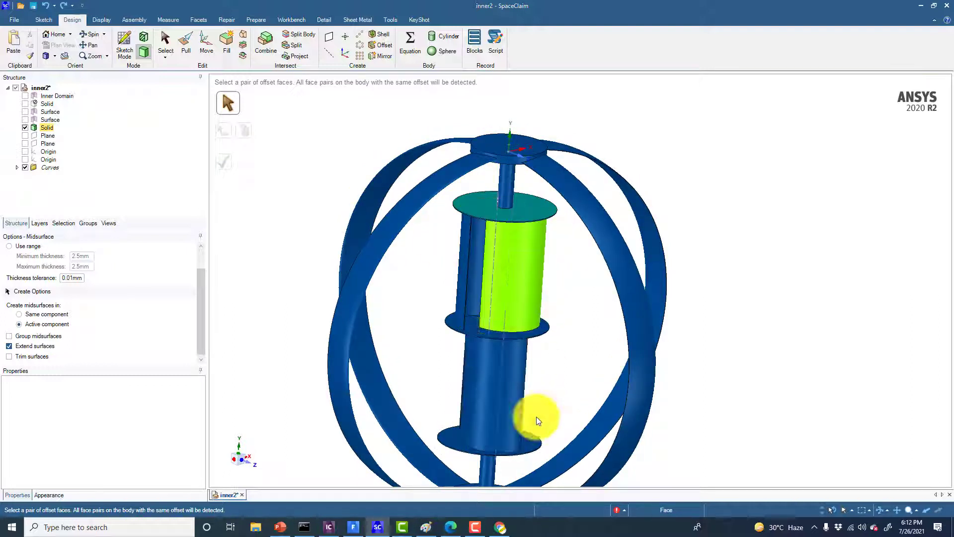
{"action": "left_click", "coordinate": [498, 233]}
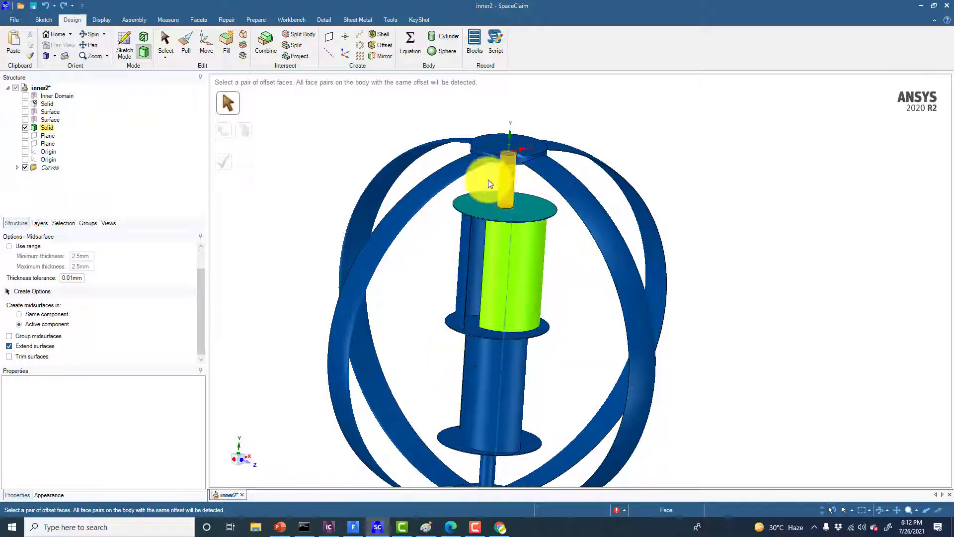
{"action": "middle_click_drag", "start_coordinate": [543, 312], "coordinate": [565, 262], "text": "ctrl"}
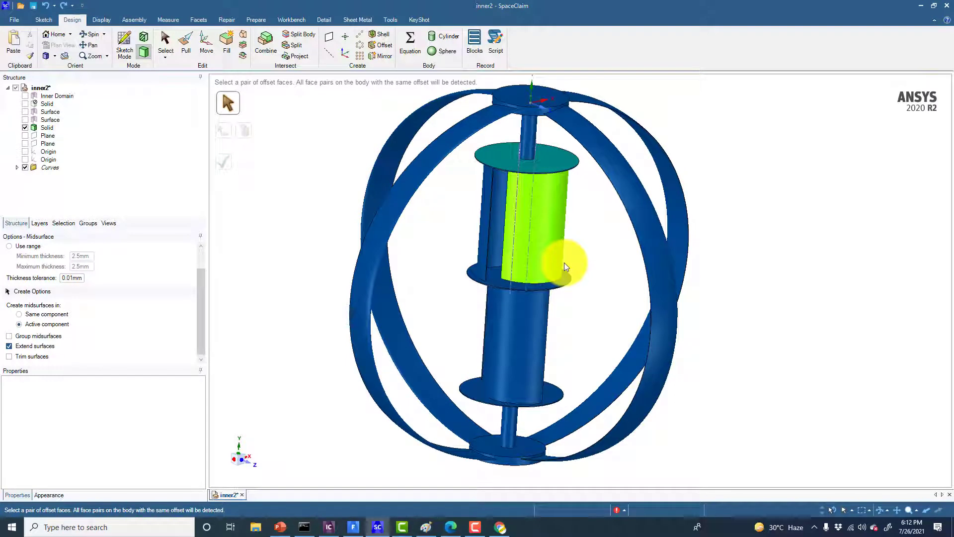
{"action": "left_click", "coordinate": [260, 44]}
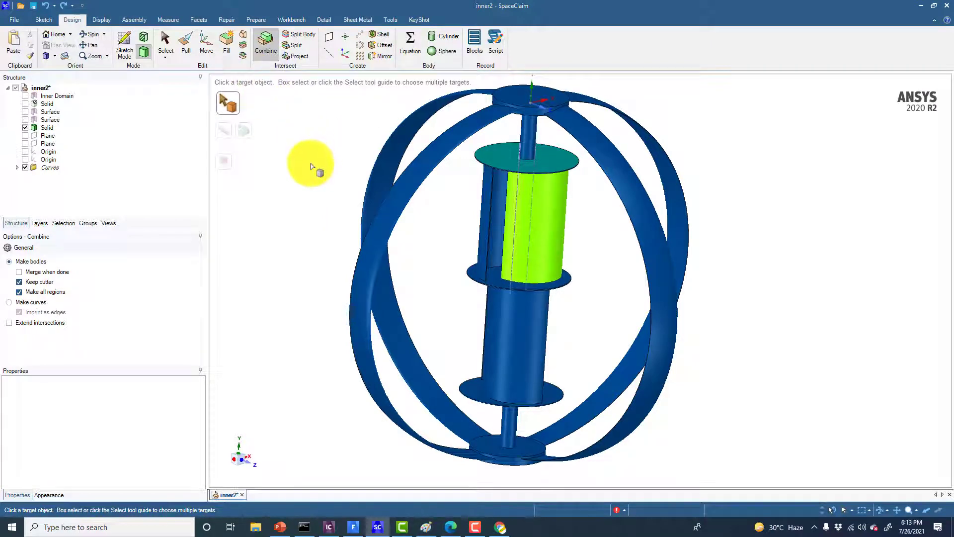
{"action": "mouse_move", "coordinate": [311, 166]}
{"action": "middle_mouse_down"}
{"action": "mouse_move", "coordinate": [312, 188]}
{"action": "mouse_move", "coordinate": [305, 162]}
{"action": "middle_mouse_up"}
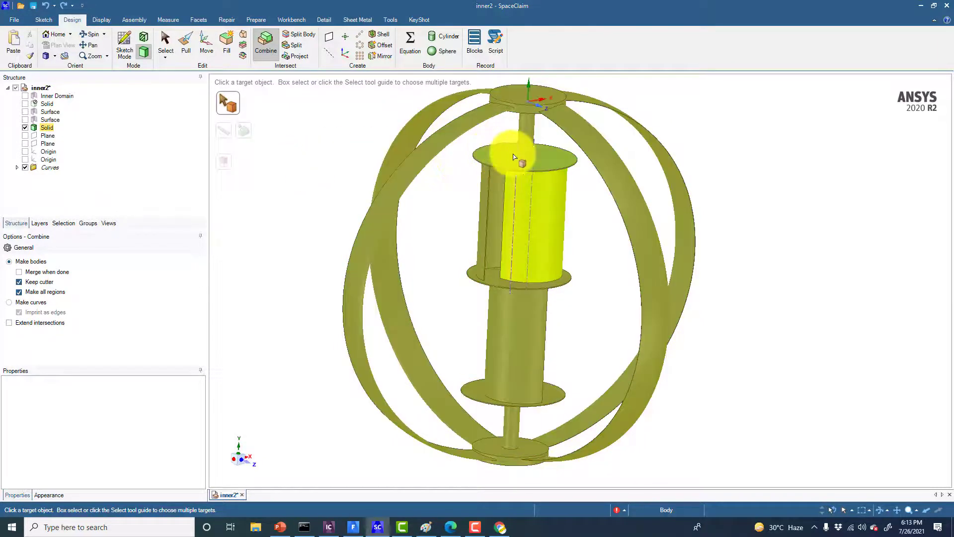
{"action": "middle_click_drag", "start_coordinate": [507, 160], "coordinate": [442, 368]}
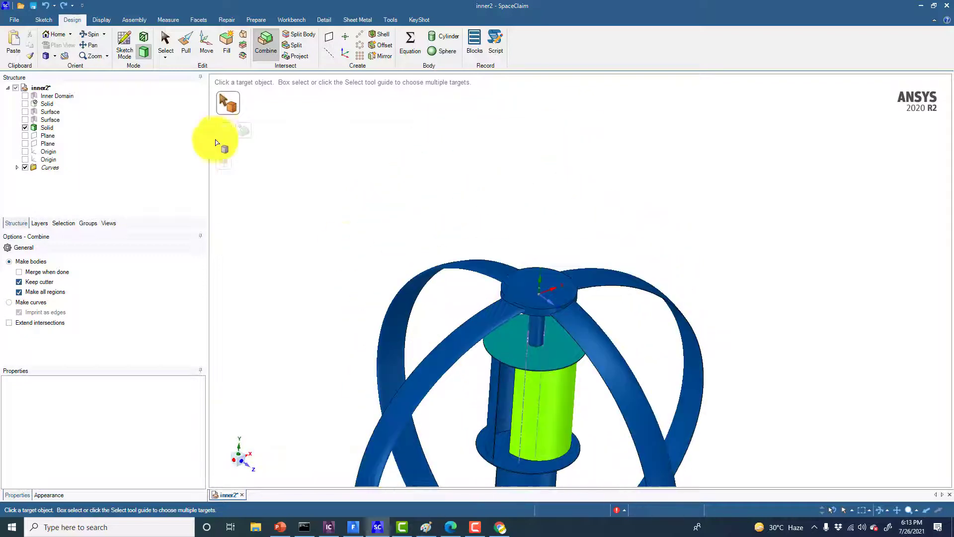
{"action": "key", "text": "Escape"}
Step: Try to split the turbine solid with the planar face of the inner rotor's lowest disc as the cutter
{"action": "left_click", "coordinate": [508, 354]}
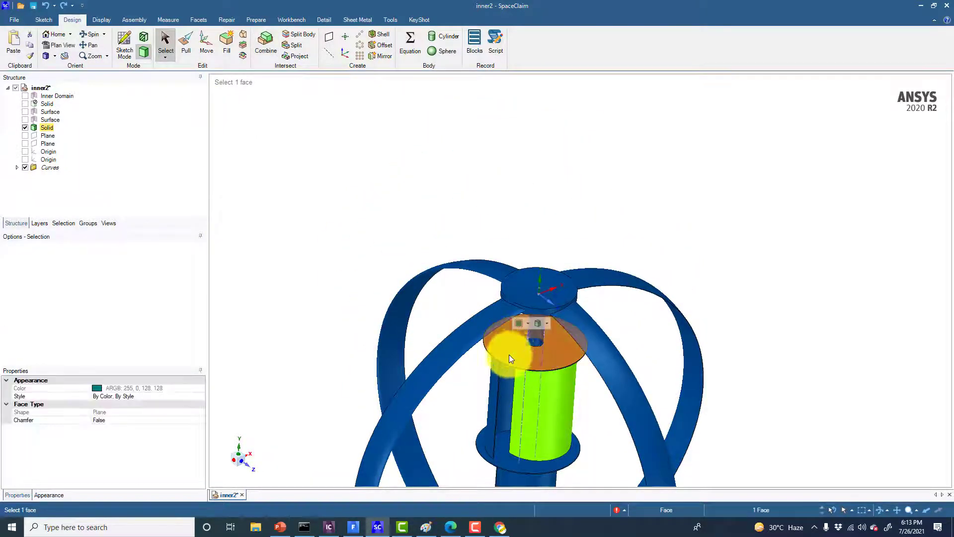
{"action": "middle_click_drag", "start_coordinate": [509, 354], "coordinate": [458, 261]}
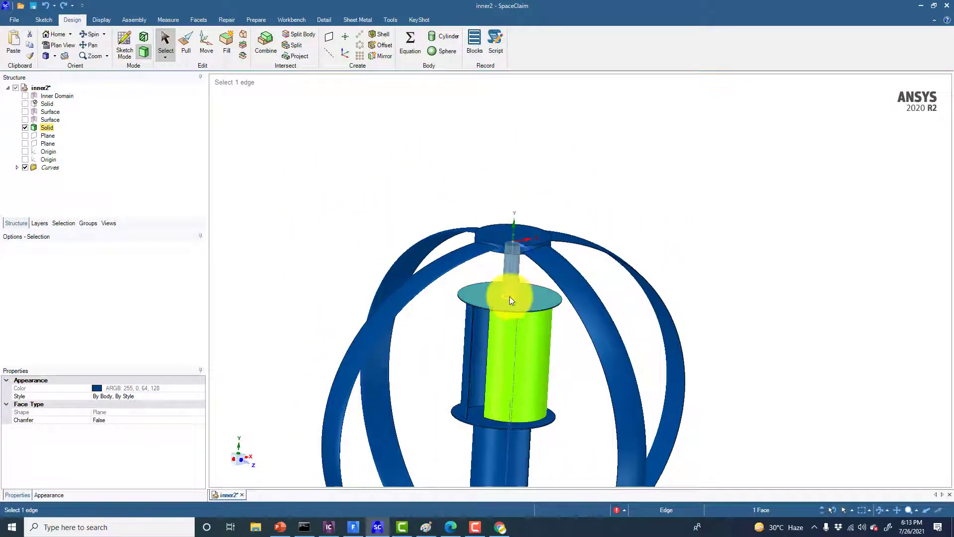
{"action": "middle_click_drag", "start_coordinate": [432, 281], "coordinate": [376, 310]}
{"action": "left_click", "coordinate": [298, 35]}
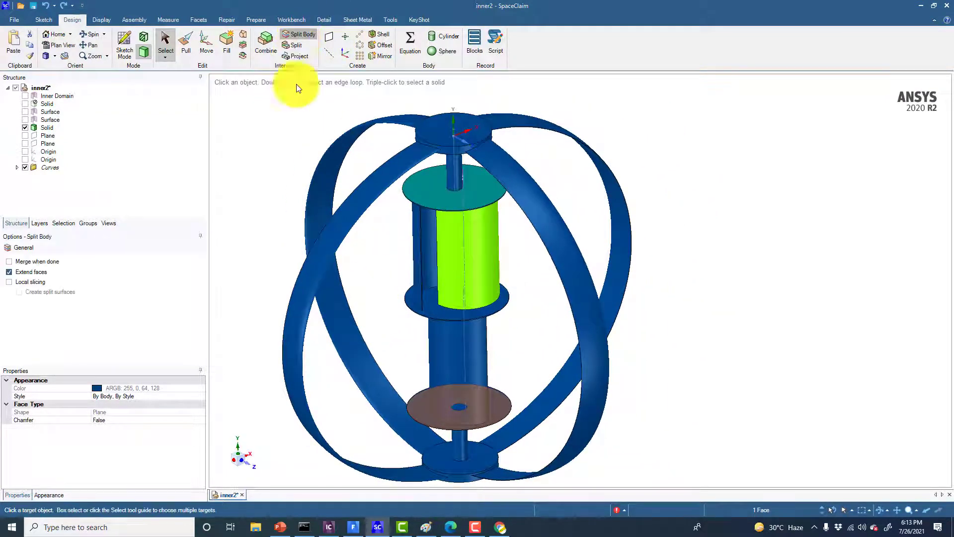
{"action": "middle_click_drag", "start_coordinate": [267, 187], "coordinate": [276, 211]}
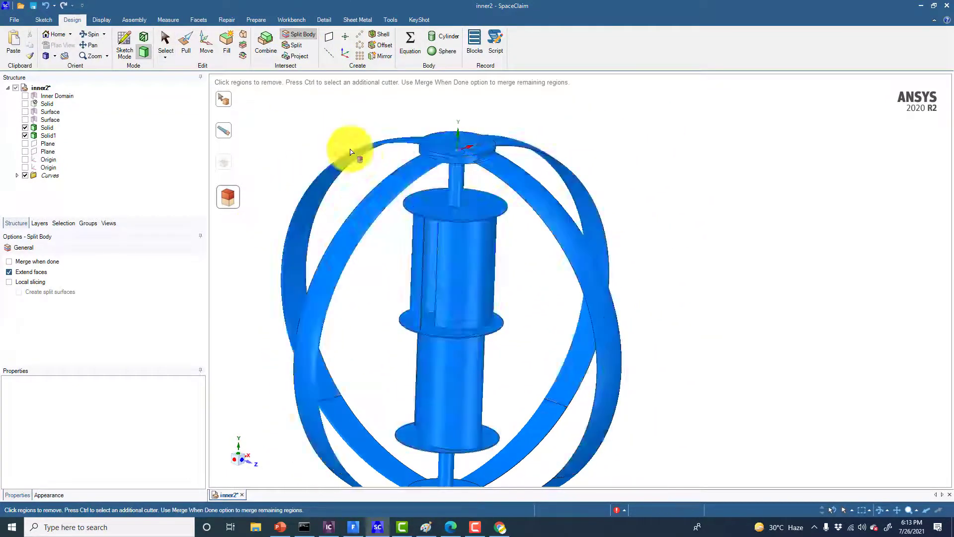
{"action": "left_click", "coordinate": [345, 141]}
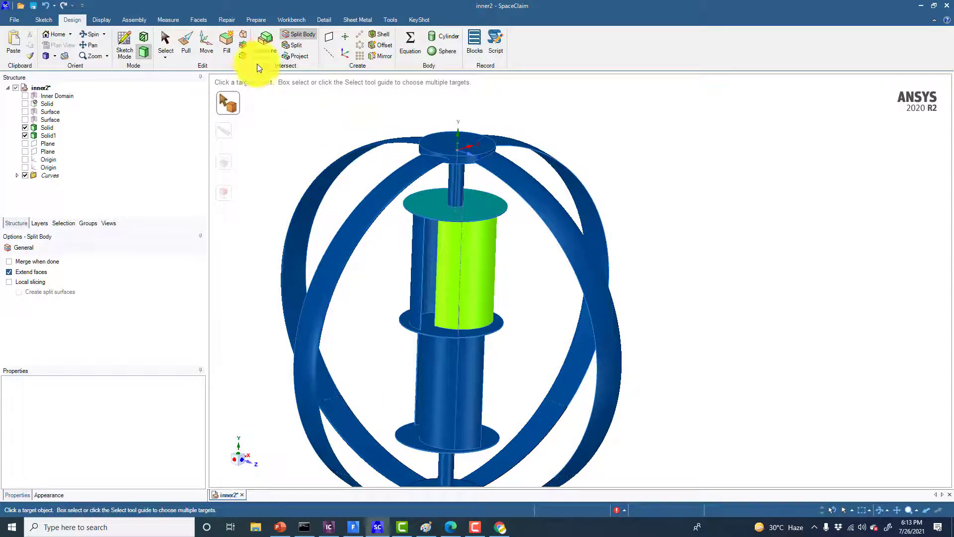
Step: Try to split the upper turbine body at the inner rotor's top disc, where it meets the shaft
{"action": "left_click", "coordinate": [437, 243]}
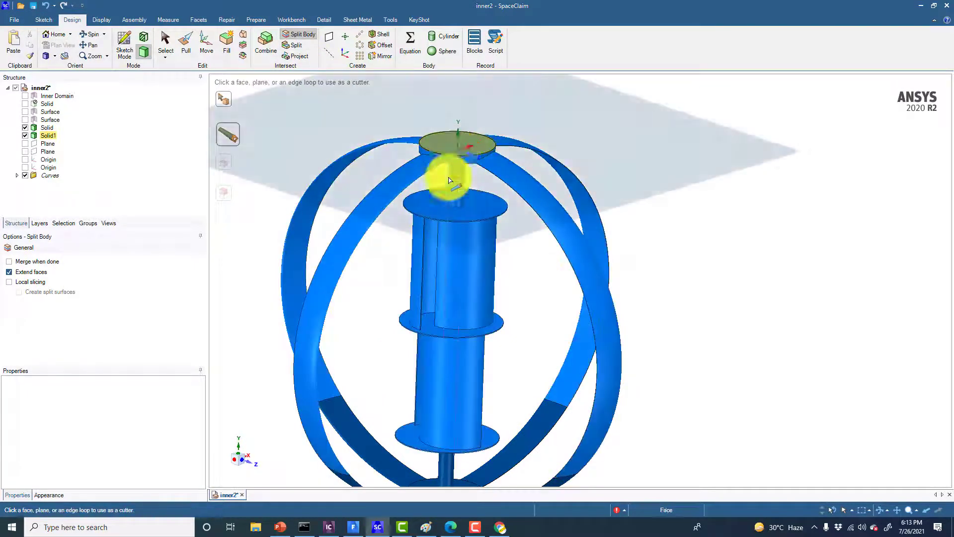
{"action": "scroll", "coordinate": [452, 209], "scroll_direction": "up", "scroll_amount": 3}
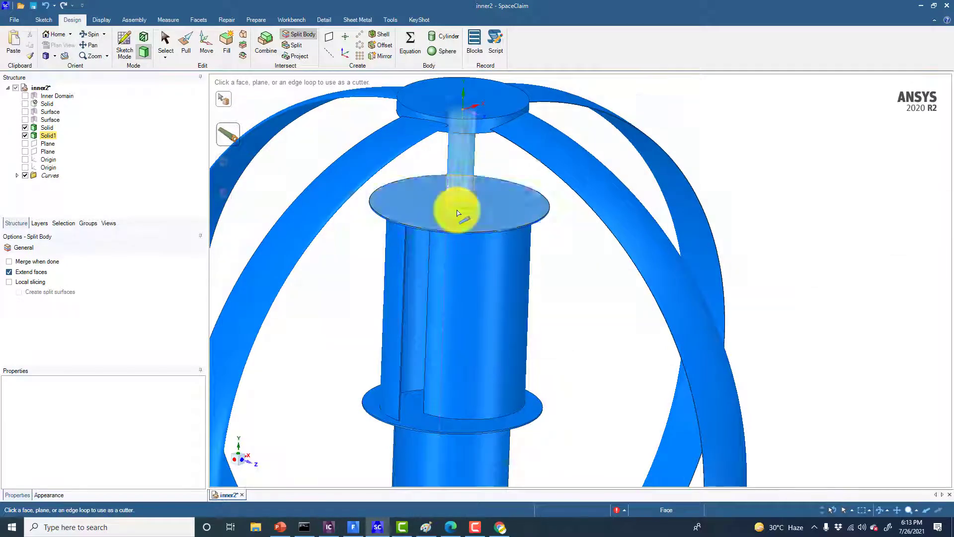
{"action": "left_click", "coordinate": [458, 210]}
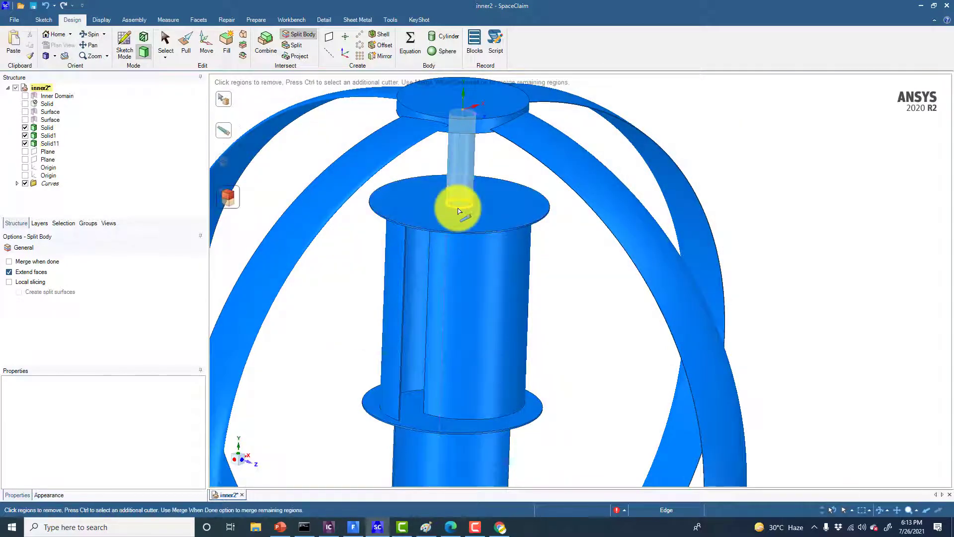
Step: Undo both body splits
{"action": "scroll", "coordinate": [373, 221], "scroll_direction": "down", "scroll_amount": 5}
{"action": "scroll", "coordinate": [371, 230], "scroll_direction": "up", "scroll_amount": 2}
{"action": "mouse_move", "coordinate": [372, 230]}
{"action": "middle_mouse_down"}
{"action": "mouse_move", "coordinate": [407, 226]}
{"action": "mouse_move", "coordinate": [369, 229]}
{"action": "middle_mouse_up"}
{"action": "middle_click_drag", "start_coordinate": [369, 230], "coordinate": [408, 235], "text": "ctrl"}
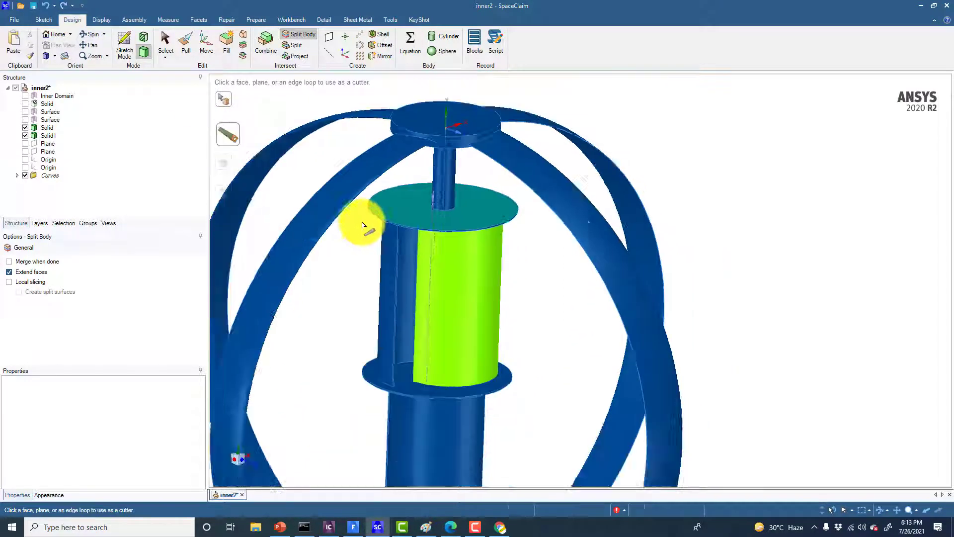
{"action": "scroll", "coordinate": [380, 230], "scroll_direction": "down", "scroll_amount": 4}
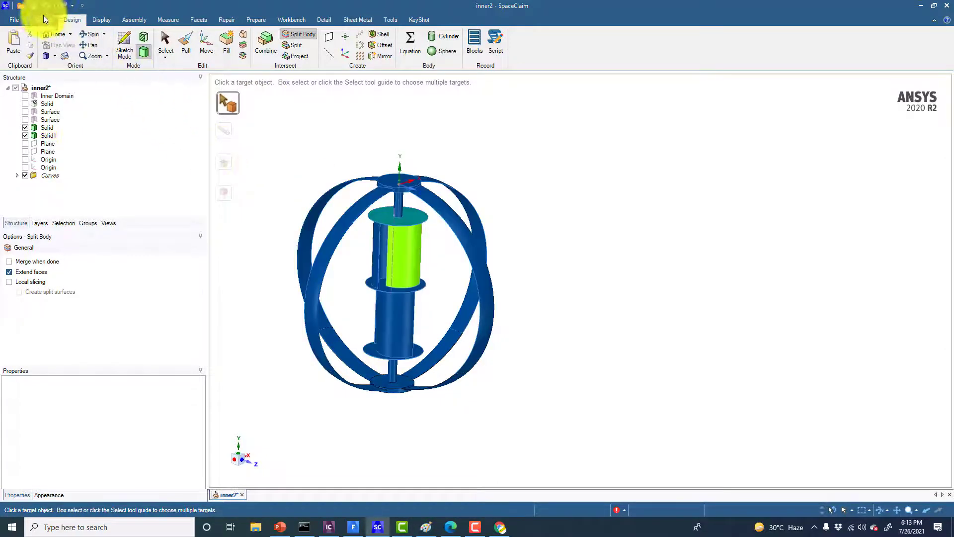
{"action": "left_click", "coordinate": [351, 181]}
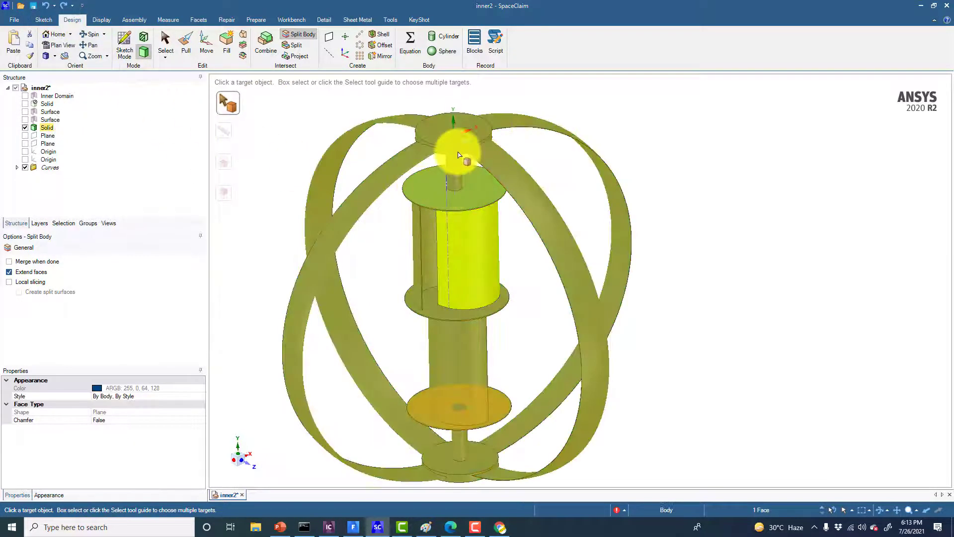
Step: Try to split the whole turbine solid at the inner rotor's top disc and undo the split
{"action": "scroll", "coordinate": [442, 202], "scroll_direction": "down", "scroll_amount": 3}
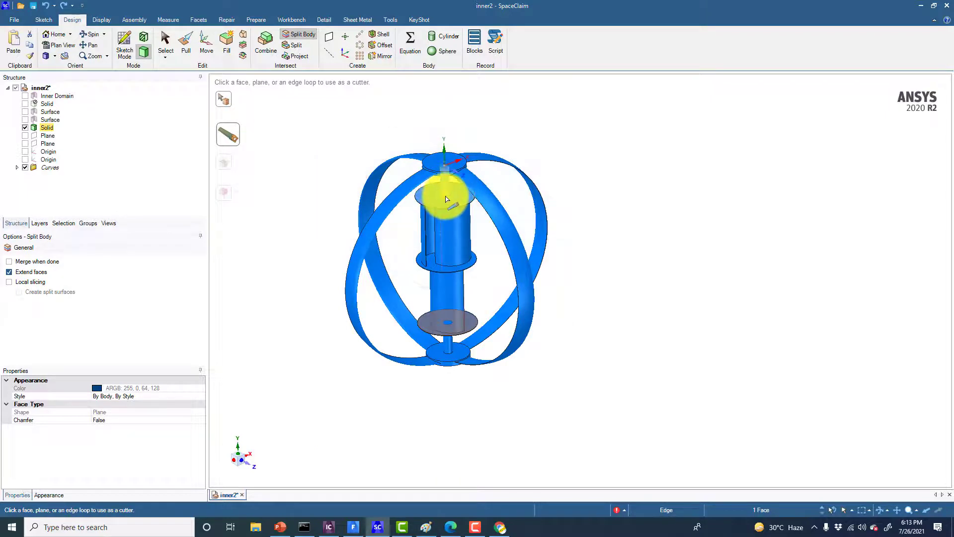
{"action": "left_click", "coordinate": [446, 199]}
{"action": "middle_click_drag", "start_coordinate": [340, 214], "coordinate": [394, 217]}
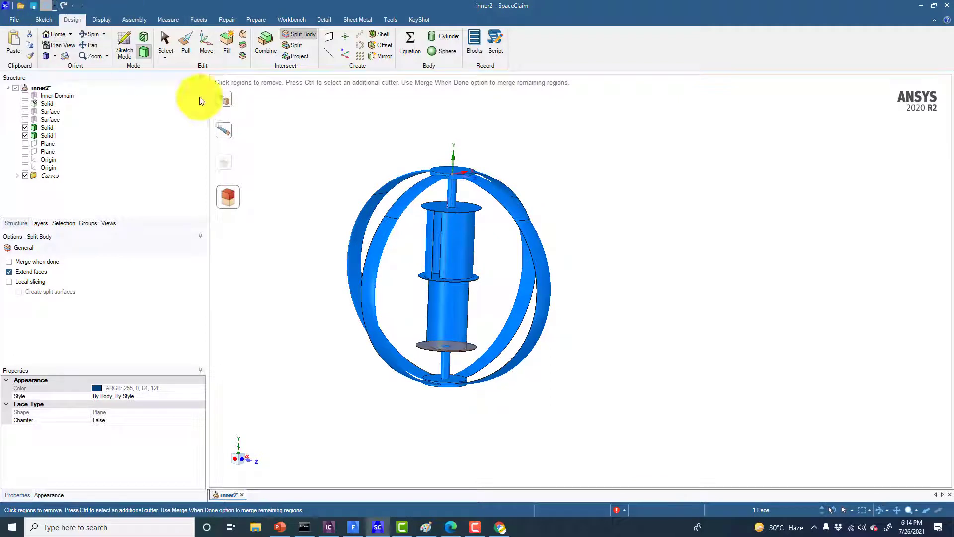
{"action": "left_click", "coordinate": [369, 179]}
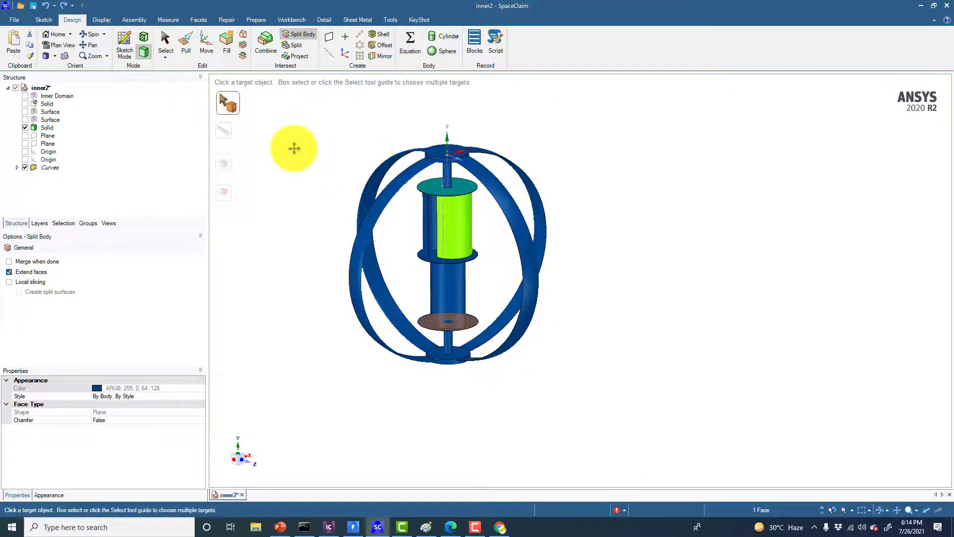
{"action": "middle_click_drag", "start_coordinate": [294, 148], "coordinate": [297, 178], "text": "ctrl"}
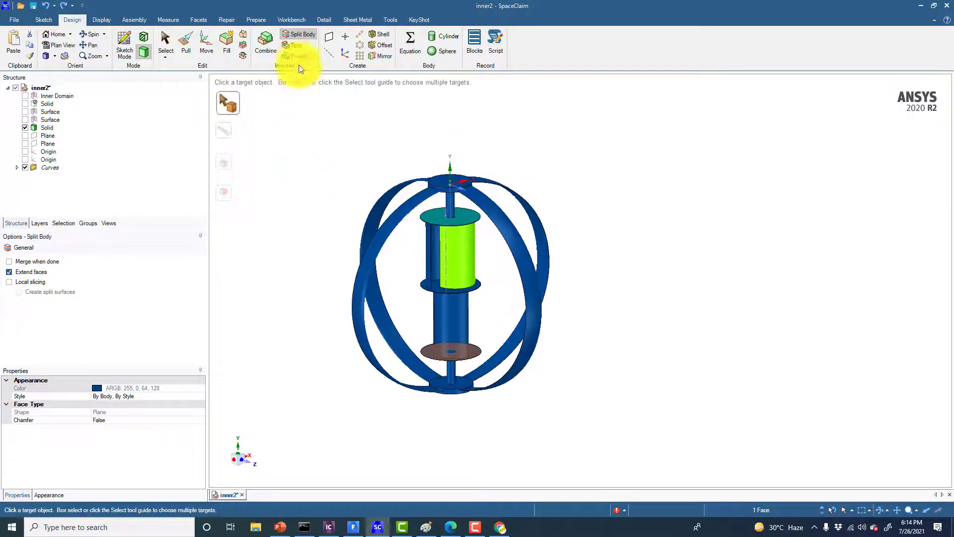
Step: Repeat the split at the inner rotor's lowest disc, choose the upper body as the next target, and undo the split
{"action": "left_click", "coordinate": [162, 39]}
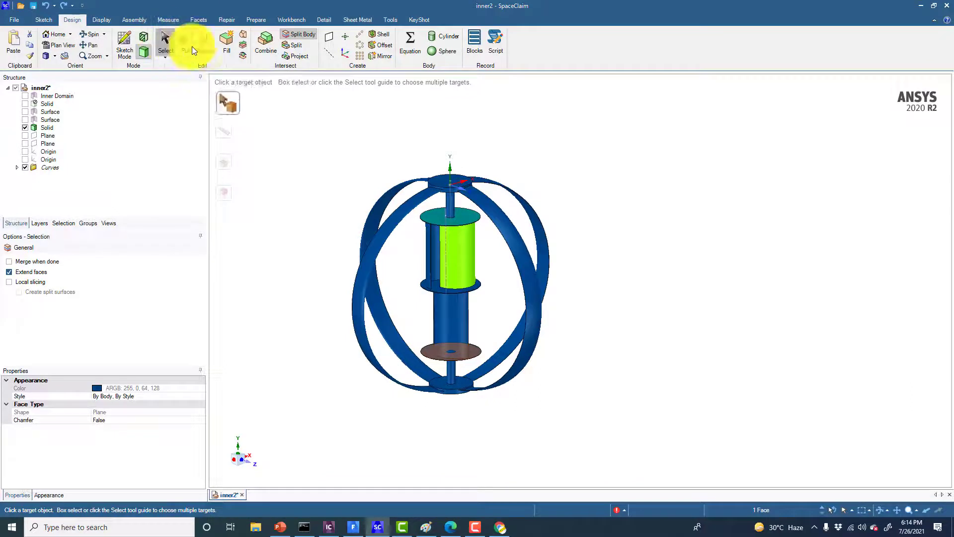
{"action": "left_click", "coordinate": [294, 35]}
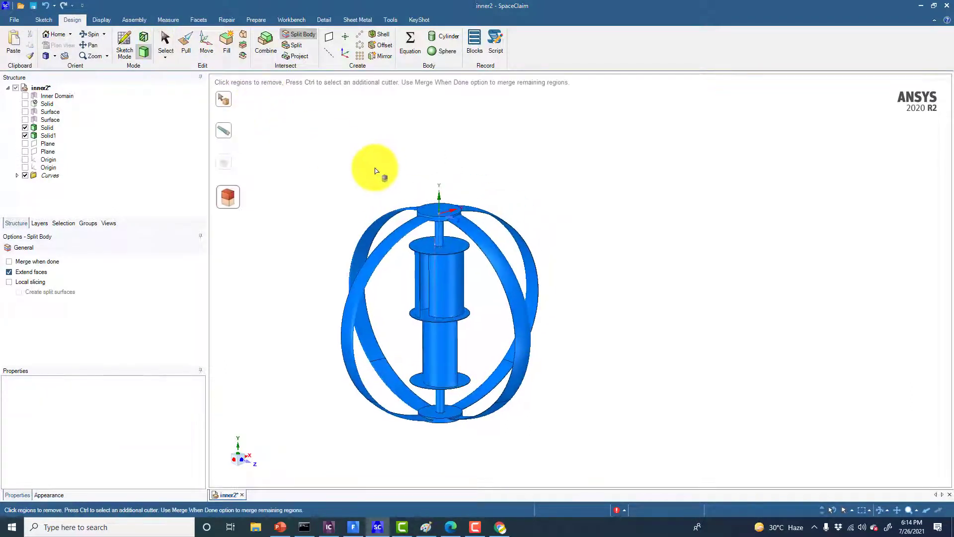
{"action": "left_click", "coordinate": [224, 99]}
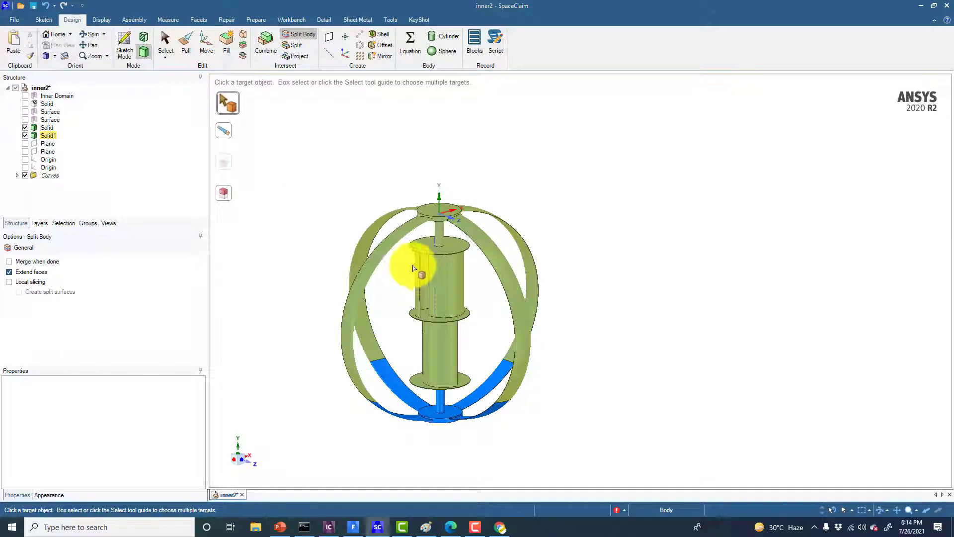
{"action": "left_click", "coordinate": [413, 269]}
{"action": "left_click", "coordinate": [47, 5]}
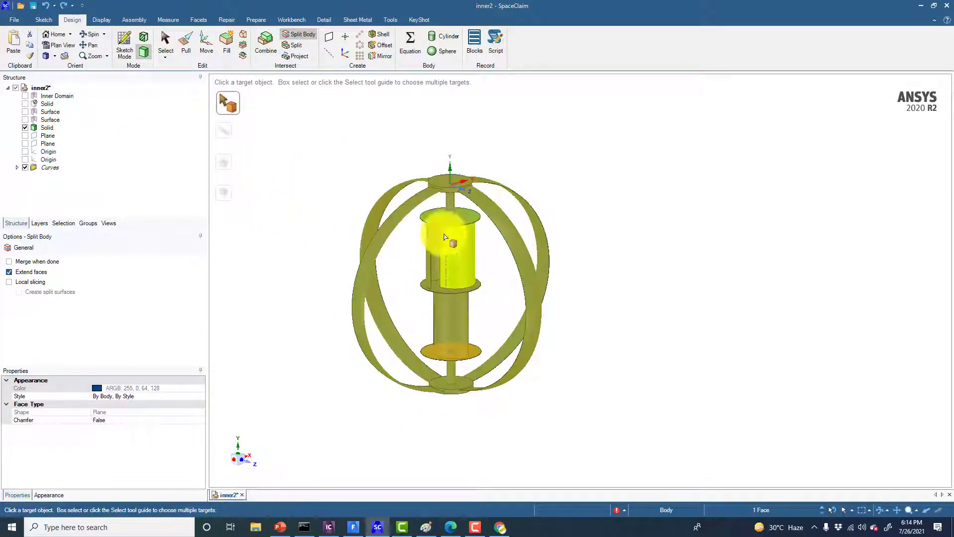
Step: Split the turbine solid using the cylindrical face of the upper central shaft as the cutter
{"action": "left_click", "coordinate": [459, 243]}
{"action": "middle_click_drag", "start_coordinate": [419, 249], "coordinate": [377, 286], "text": "ctrl"}
{"action": "middle_click_drag", "start_coordinate": [376, 286], "coordinate": [381, 271]}
{"action": "scroll", "coordinate": [390, 271], "scroll_direction": "up", "scroll_amount": 3}
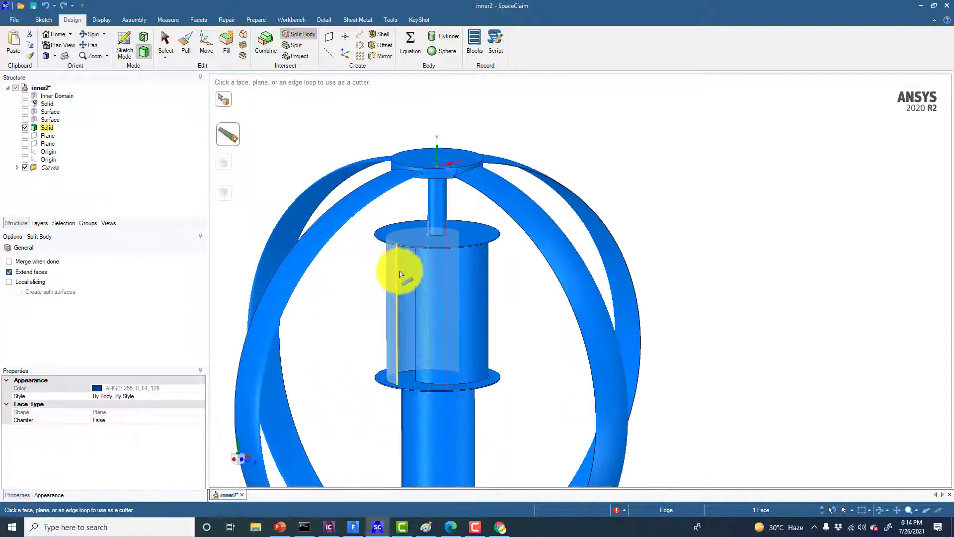
{"action": "scroll", "coordinate": [427, 244], "scroll_direction": "up", "scroll_amount": 3}
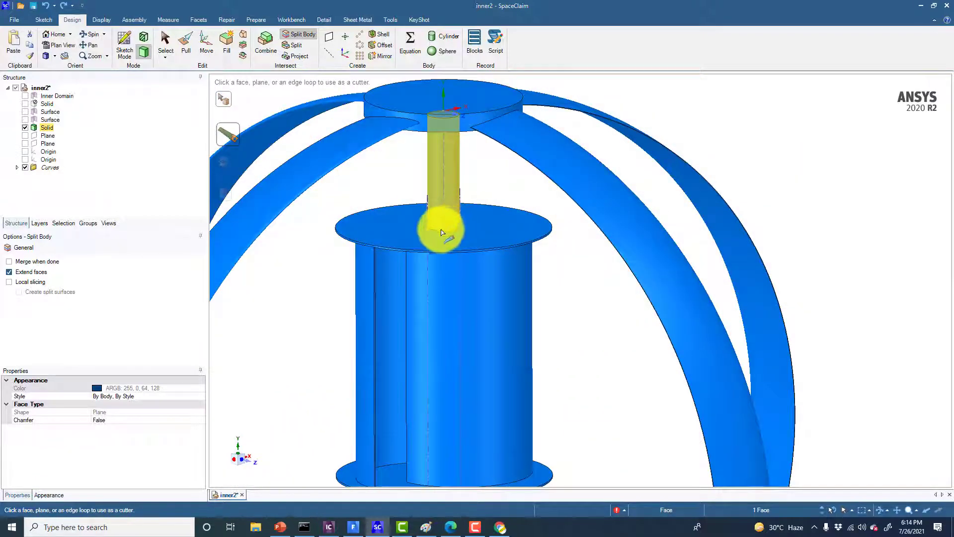
{"action": "left_click", "coordinate": [444, 231]}
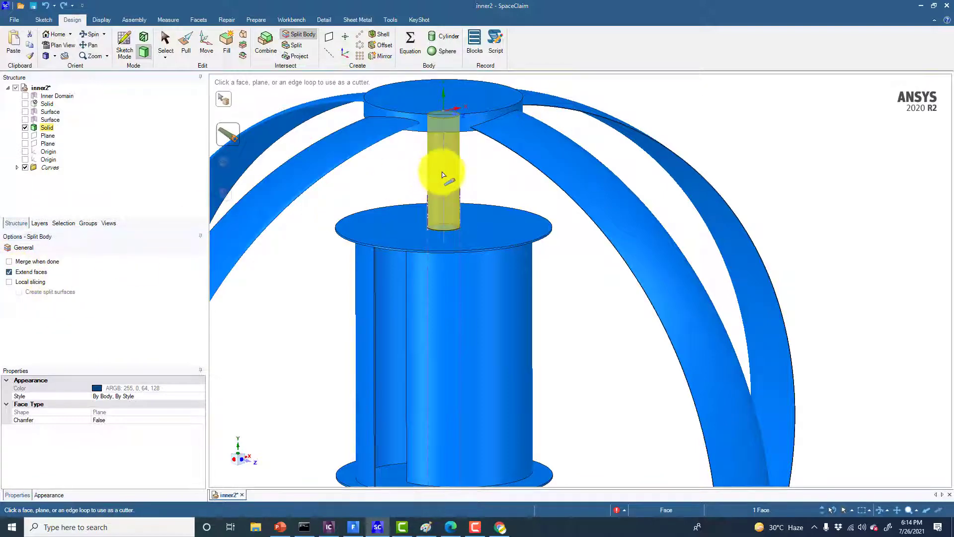
{"action": "left_click", "coordinate": [430, 211]}
{"action": "scroll", "coordinate": [419, 228], "scroll_direction": "down", "scroll_amount": 4}
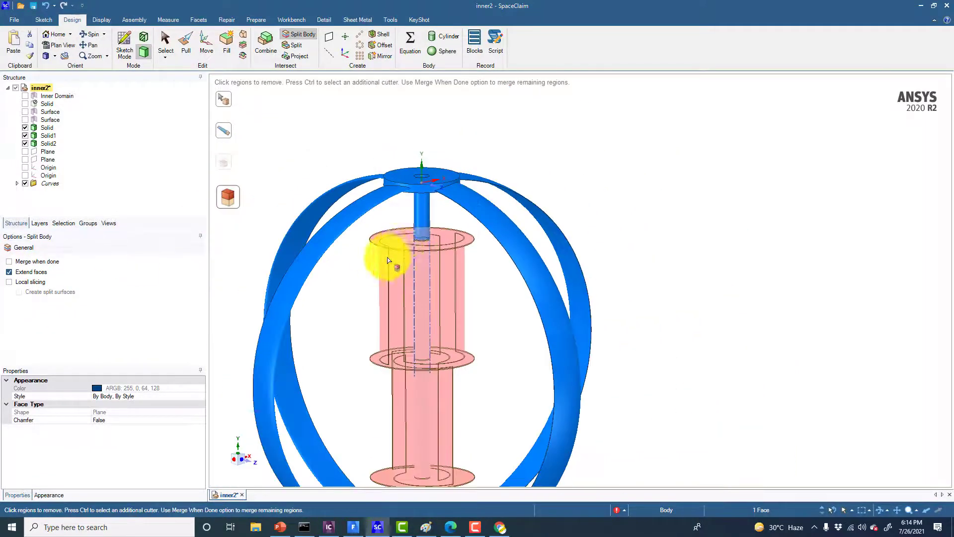
Step: Leave Split Body and check which parts of the turbine the solids Solid, Solid1 and Solid2 cover
{"action": "key", "text": "Escape"}
{"action": "middle_click_drag", "start_coordinate": [383, 254], "coordinate": [425, 209], "text": "shift"}
{"action": "key", "text": "Escape"}
{"action": "left_click", "coordinate": [48, 128]}
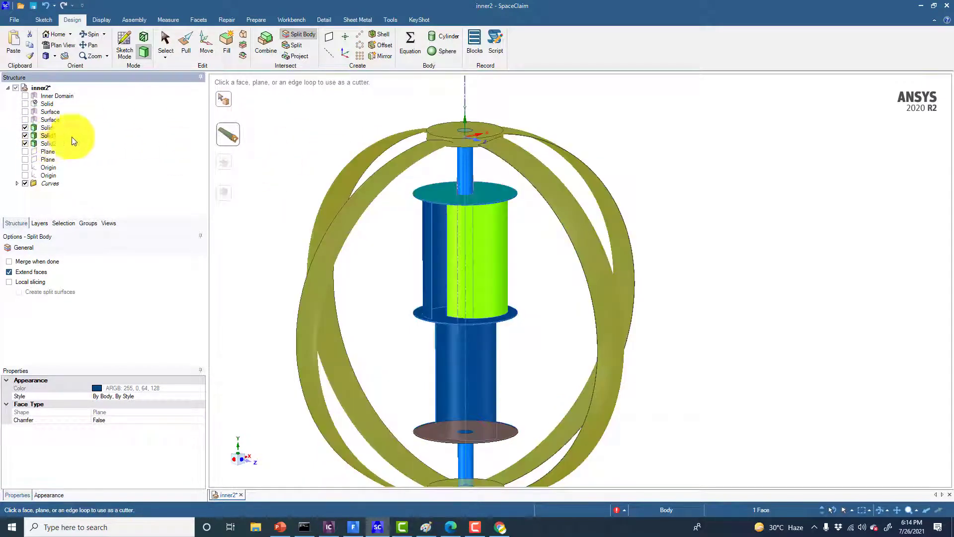
{"action": "key", "text": "Escape"}
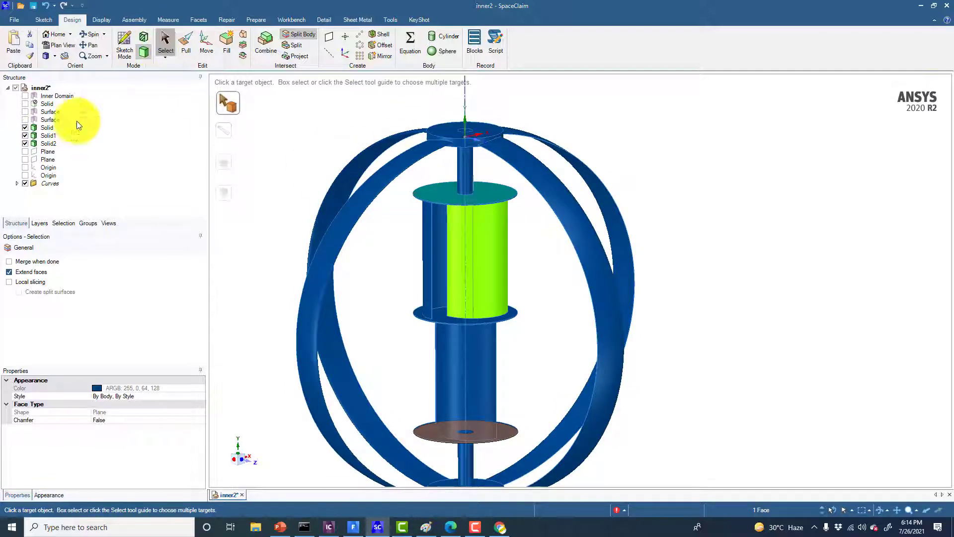
{"action": "key", "text": "Escape"}
{"action": "left_click", "coordinate": [51, 134]}
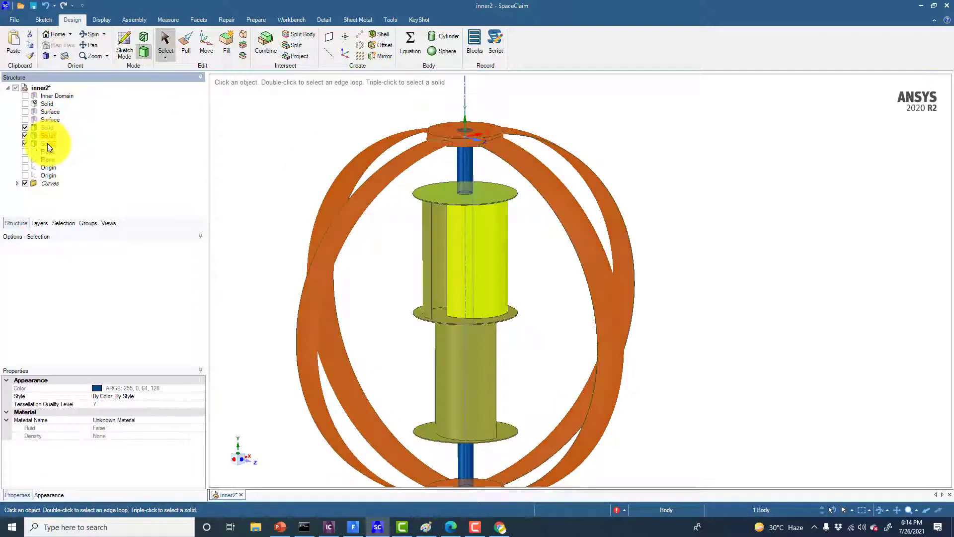
{"action": "left_click", "coordinate": [47, 144]}
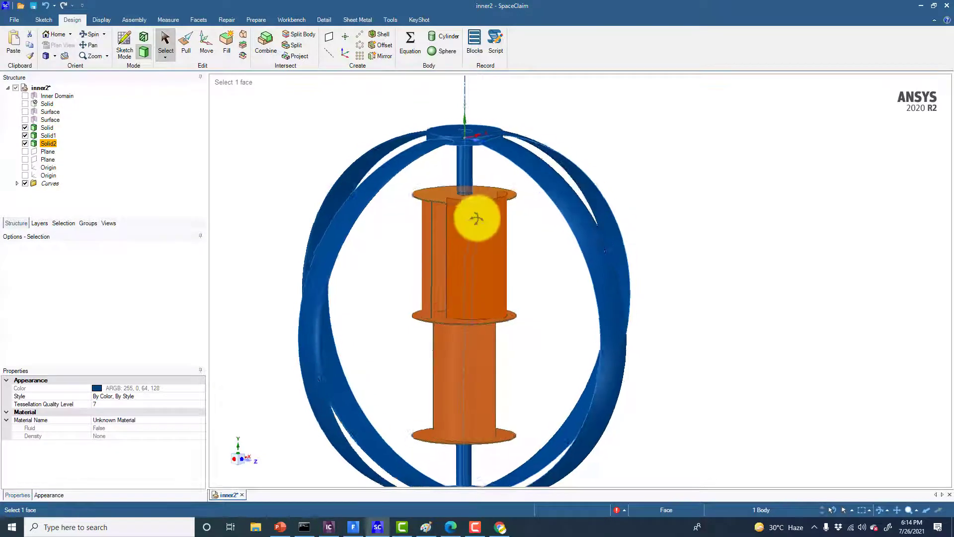
{"action": "left_click", "coordinate": [265, 139]}
{"action": "middle_click_drag", "start_coordinate": [264, 135], "coordinate": [243, 107], "text": "ctrl"}
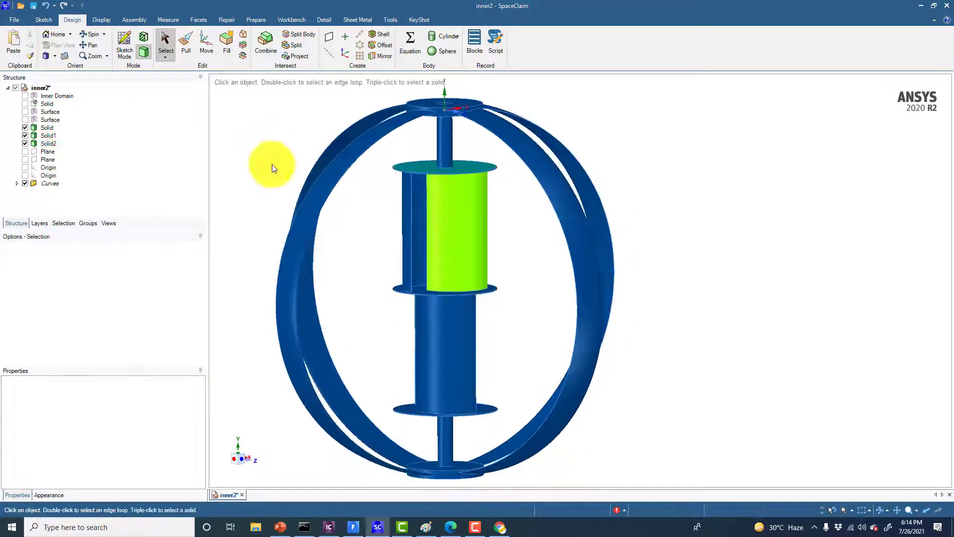
{"action": "middle_click_drag", "start_coordinate": [267, 162], "coordinate": [255, 186], "text": "ctrl"}
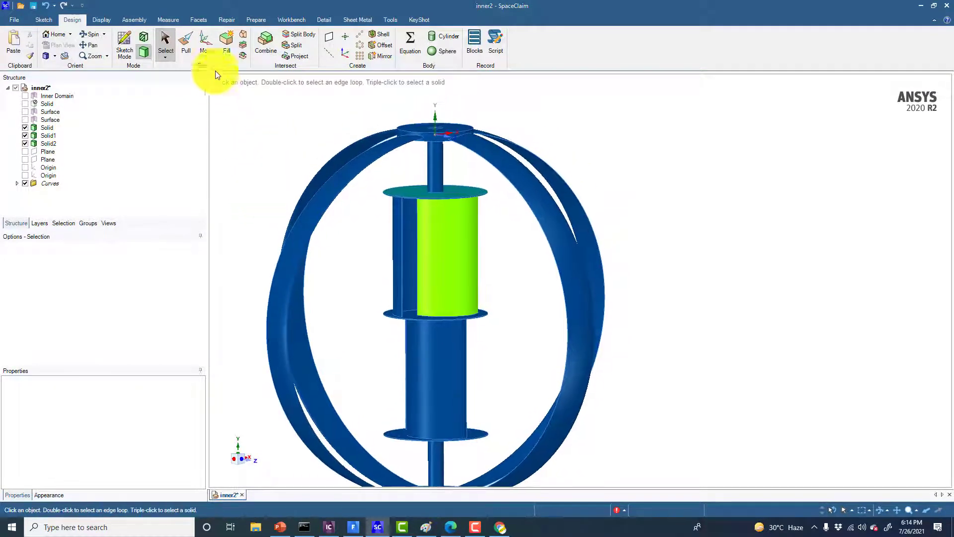
Step: Combine the inner rotor body with the central shaft body into one solid
{"action": "left_click", "coordinate": [260, 40]}
{"action": "left_click", "coordinate": [444, 257]}
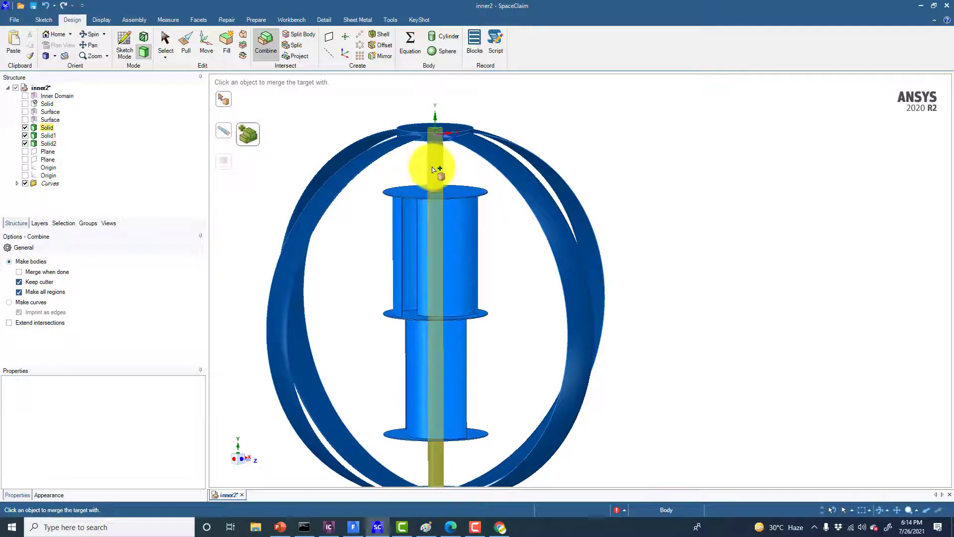
{"action": "left_click", "coordinate": [433, 170]}
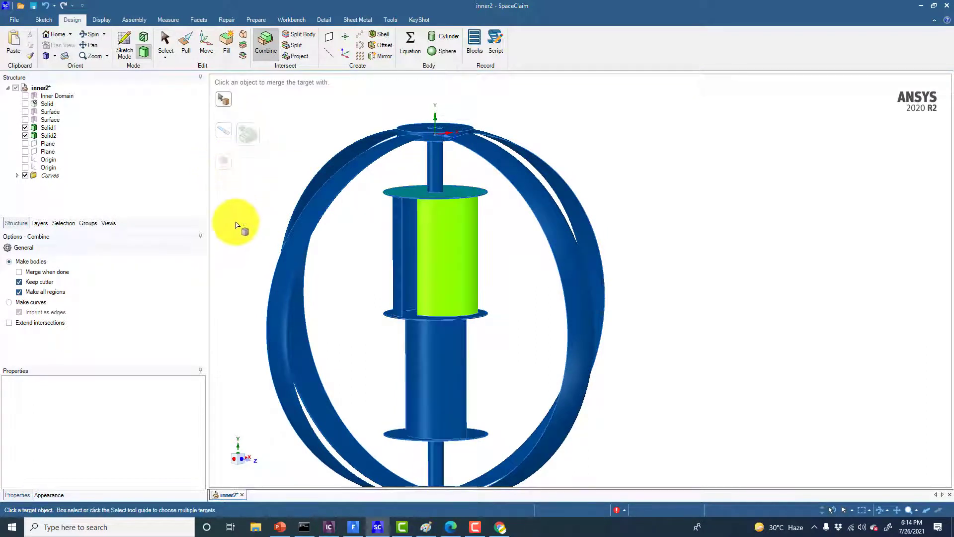
Step: Move the combined rotor and shaft body along the Z axis until it stands clear of the outer blades
{"action": "middle_click_drag", "start_coordinate": [237, 224], "coordinate": [243, 233], "text": "ctrl"}
{"action": "left_click", "coordinate": [206, 43]}
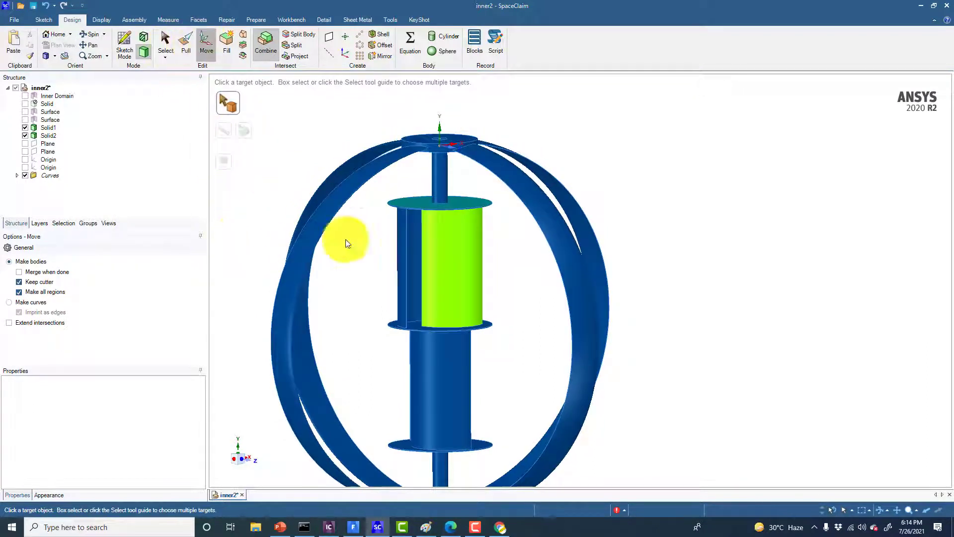
{"action": "triple_click", "coordinate": [456, 267]}
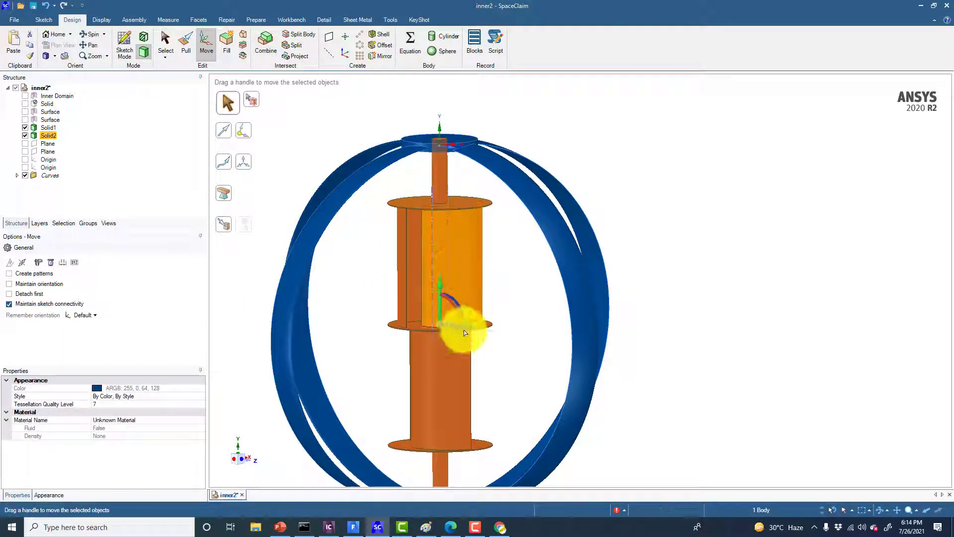
{"action": "middle_click_drag", "start_coordinate": [465, 332], "coordinate": [489, 306]}
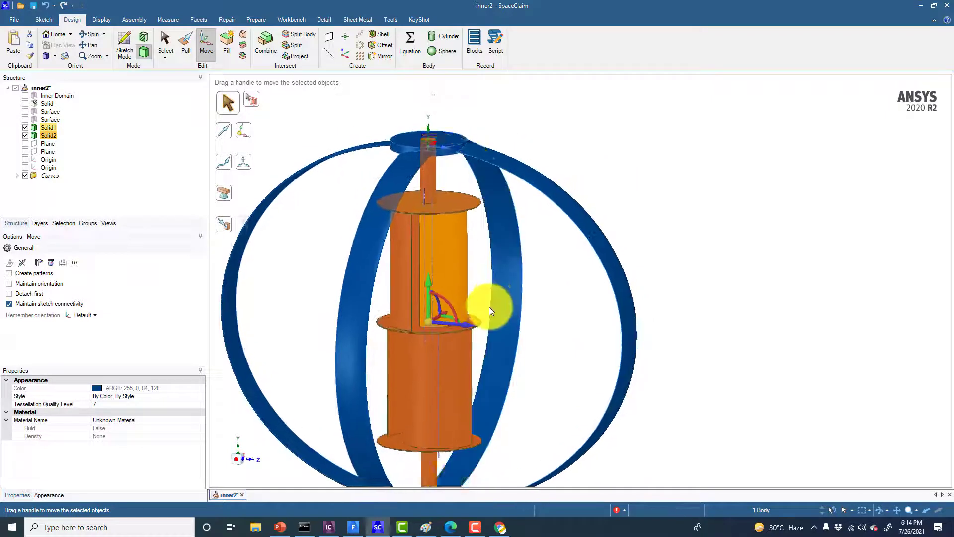
{"action": "left_click_drag", "start_coordinate": [489, 306], "coordinate": [795, 296]}
{"action": "middle_click_drag", "start_coordinate": [762, 285], "coordinate": [737, 255], "text": "shift"}
{"action": "left_click", "coordinate": [645, 343]}
{"action": "middle_click_drag", "start_coordinate": [650, 350], "coordinate": [665, 372], "text": "shift"}
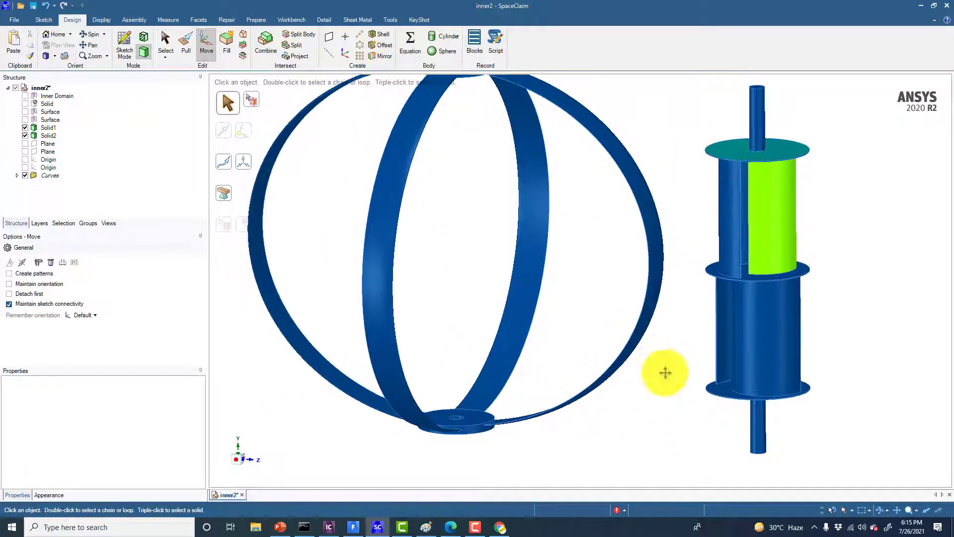
{"action": "scroll", "coordinate": [664, 360], "scroll_direction": "down", "scroll_amount": 3}
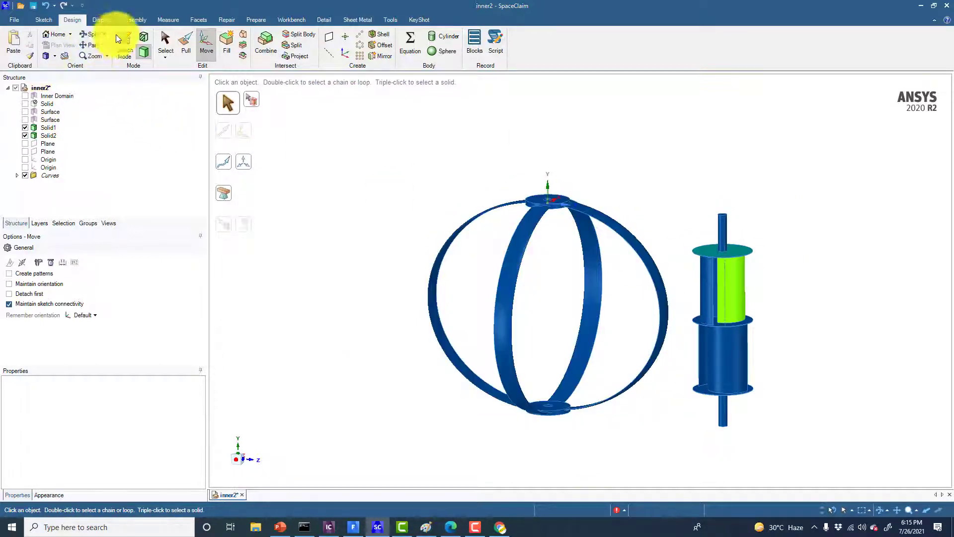
{"action": "left_click", "coordinate": [130, 20]}
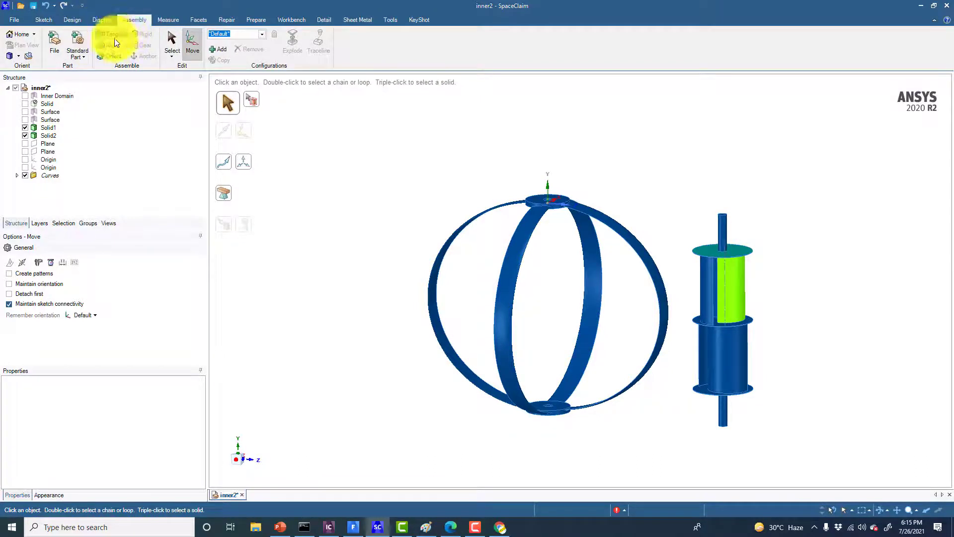
{"action": "middle_click_drag", "start_coordinate": [442, 226], "coordinate": [392, 215]}
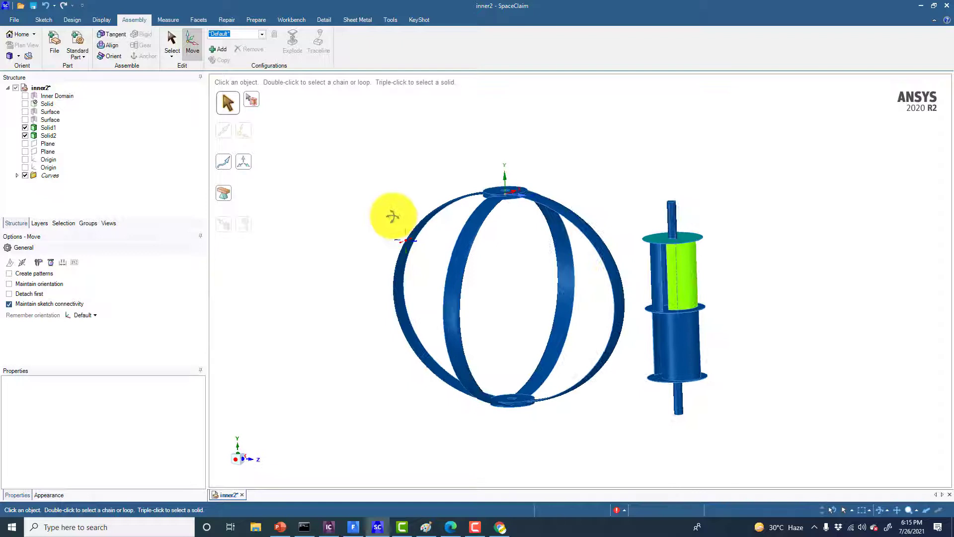
{"action": "left_click", "coordinate": [685, 277]}
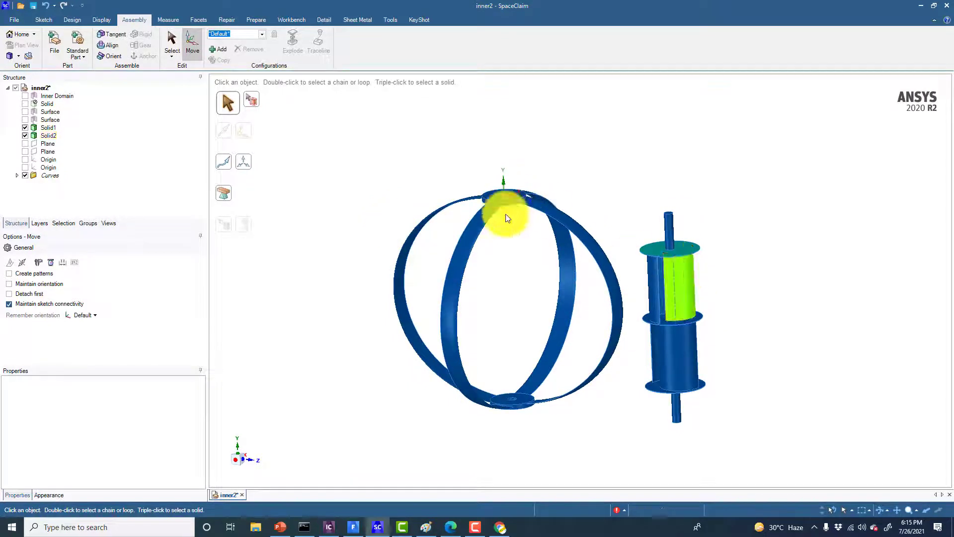
{"action": "middle_click_drag", "start_coordinate": [511, 240], "coordinate": [499, 245], "text": "shift"}
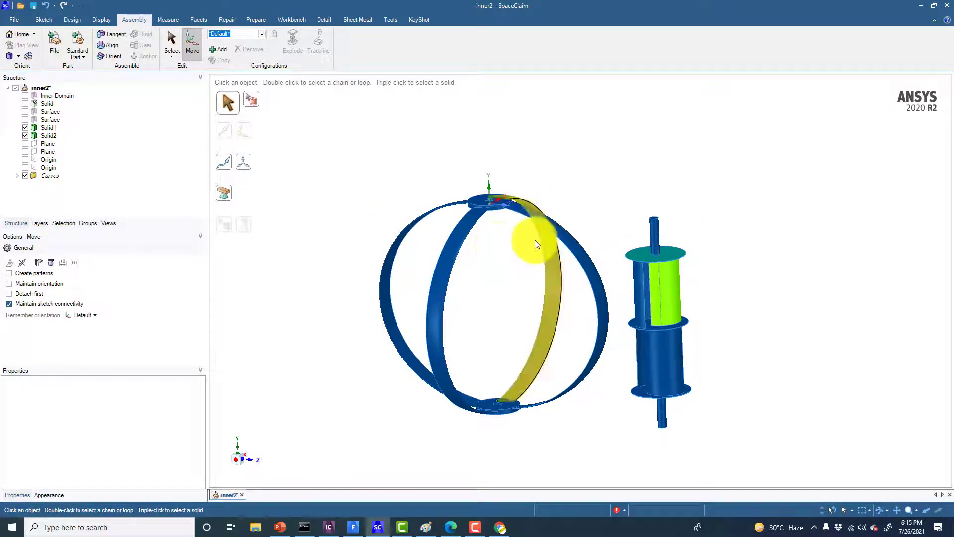
{"action": "mouse_move", "coordinate": [352, 186]}
{"action": "middle_mouse_down"}
{"action": "mouse_move", "coordinate": [348, 171]}
{"action": "mouse_move", "coordinate": [348, 185]}
{"action": "middle_mouse_up"}
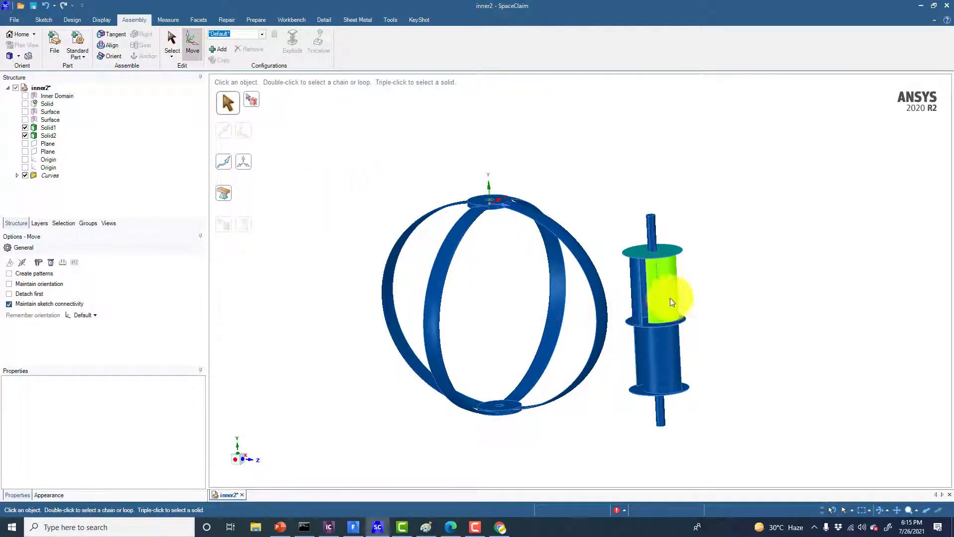
{"action": "middle_click_drag", "start_coordinate": [646, 244], "coordinate": [672, 253]}
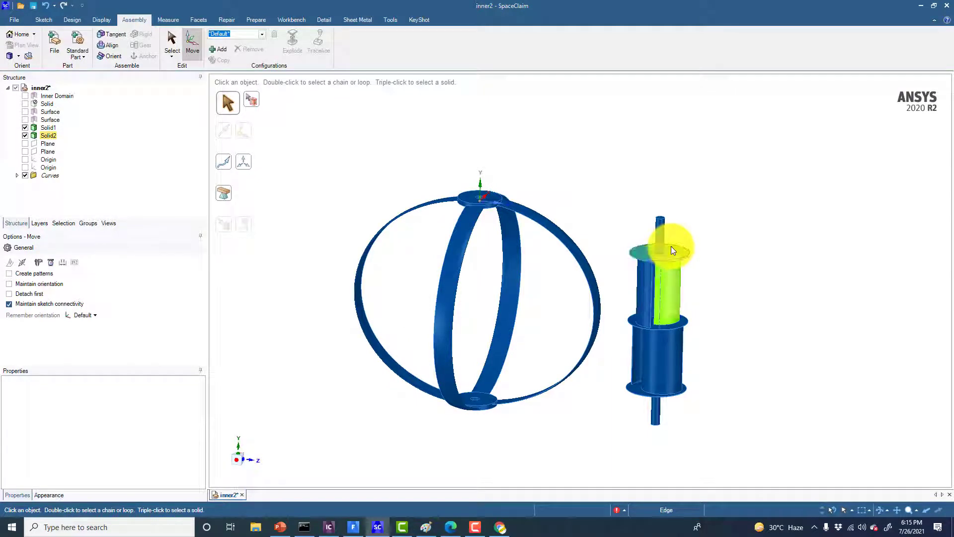